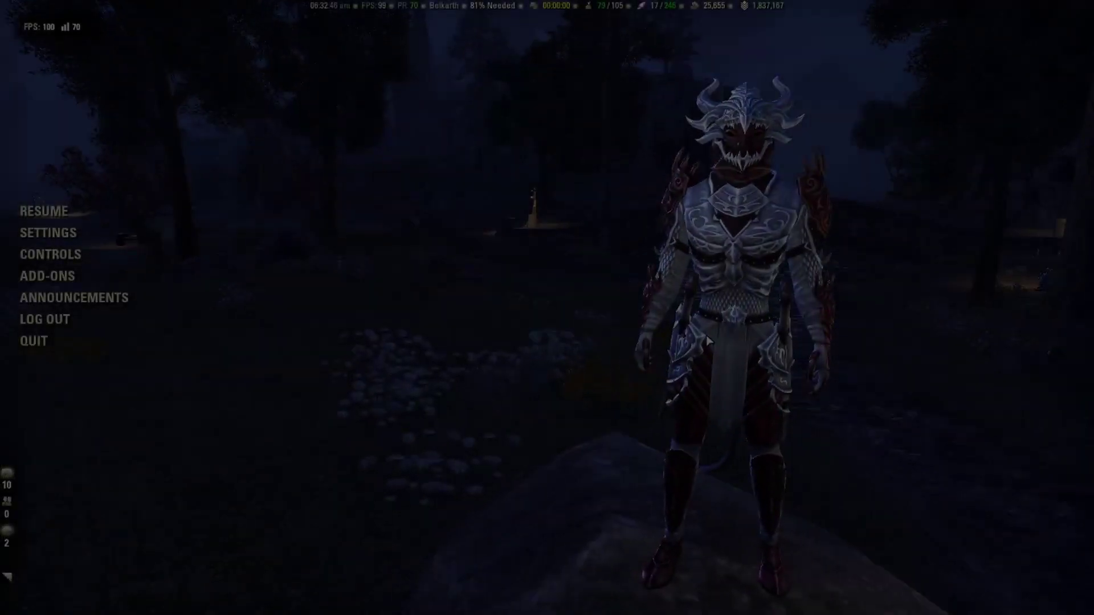
Step: Open the video settings and set both Texture Quality and SubSampling Quality to Low
left_click(49, 233)
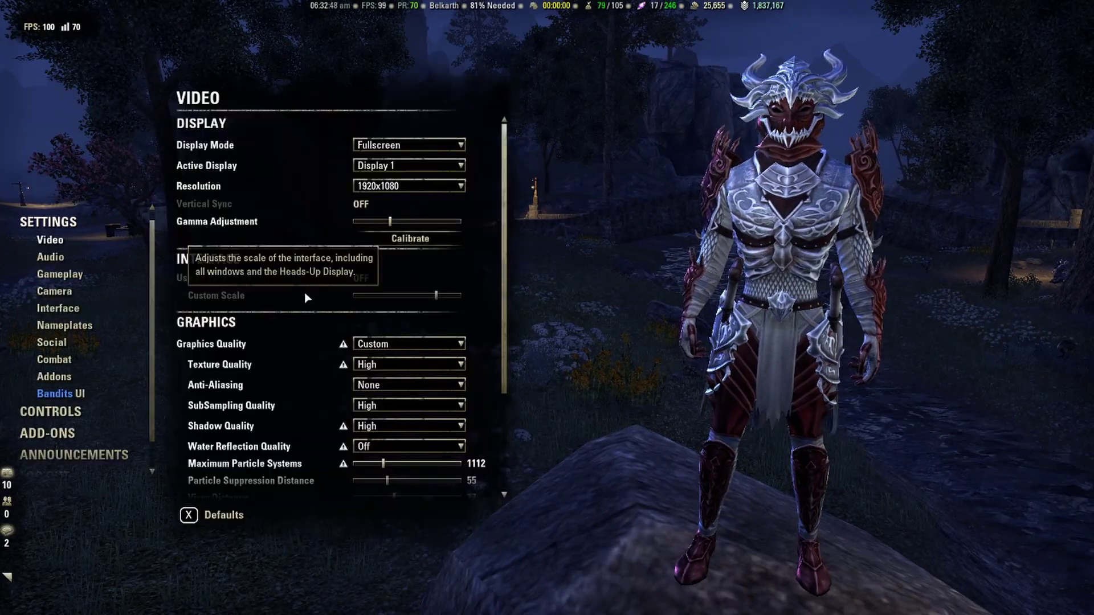
scroll(308, 304, "down", 6)
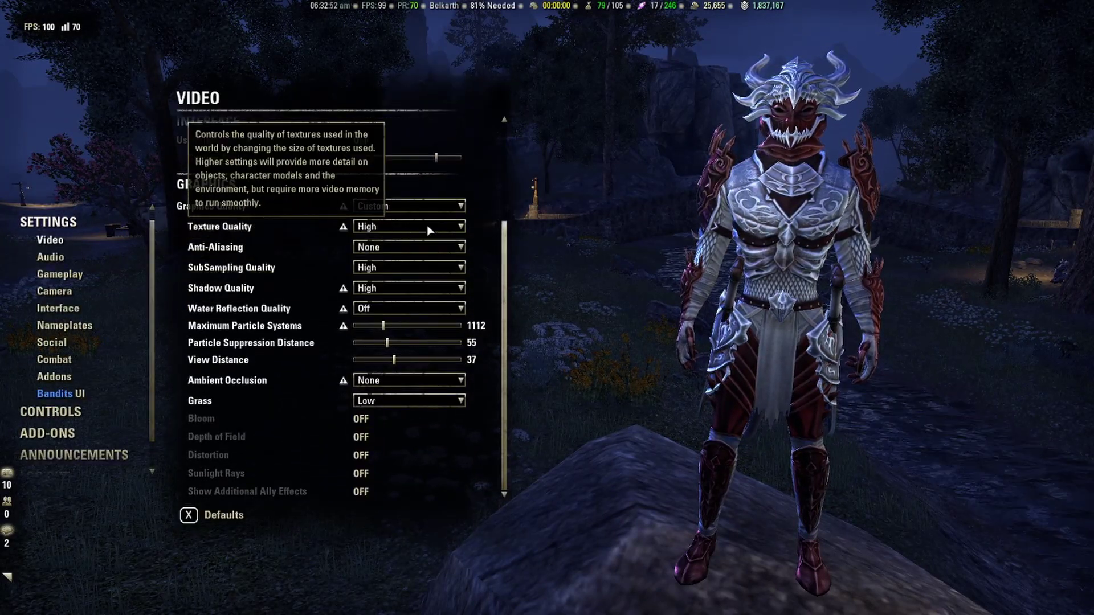
left_click(430, 230)
left_click(408, 242)
left_click(406, 269)
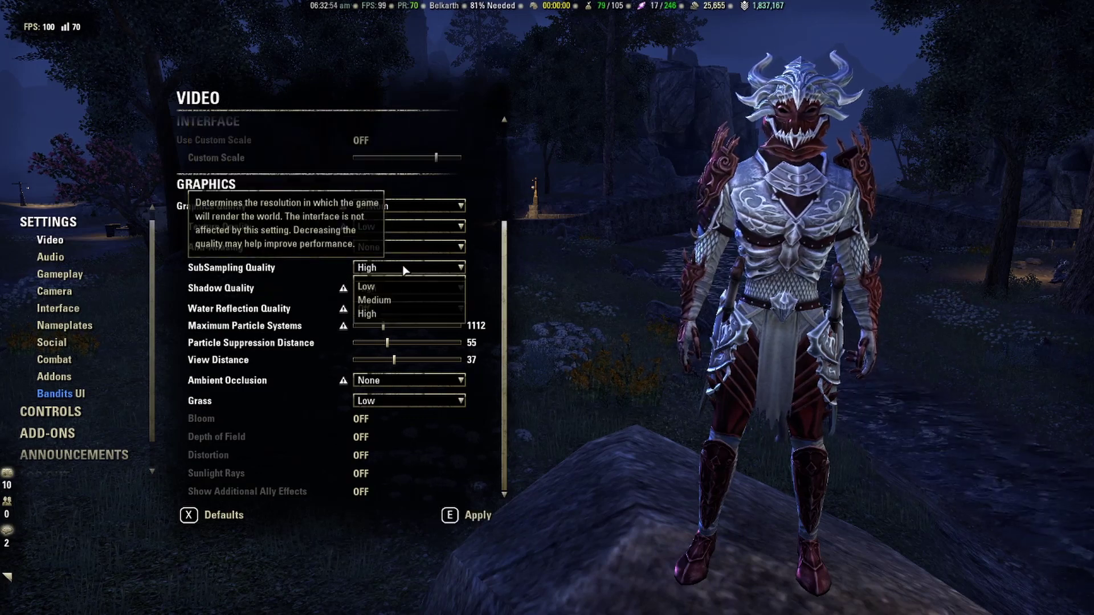
left_click(408, 286)
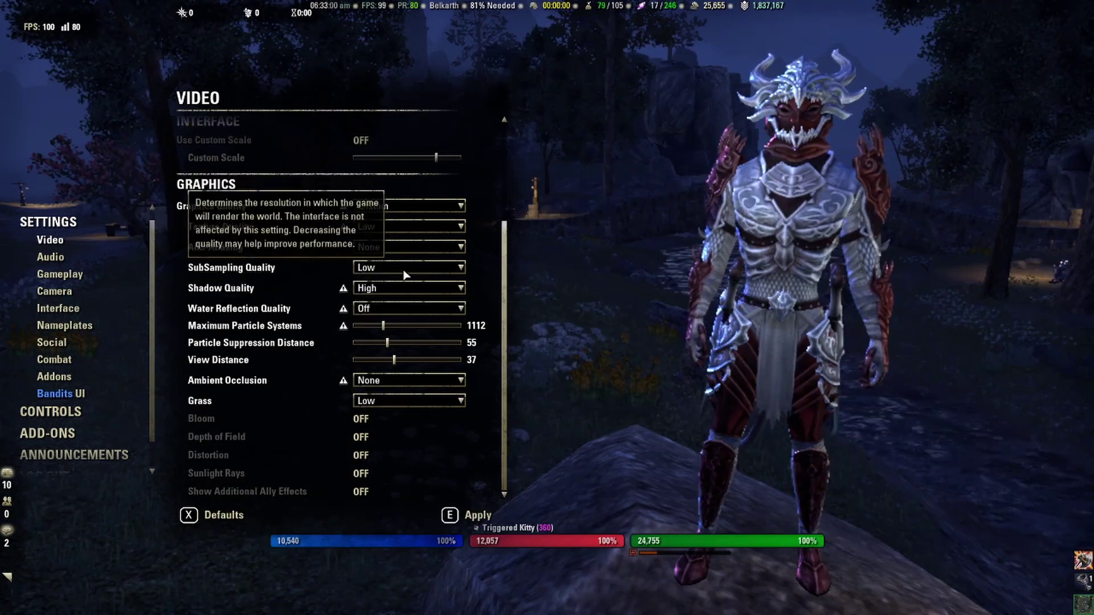
Step: Set Texture Quality to Medium and then High, apply it, and set SubSampling Quality to High
left_click(396, 228)
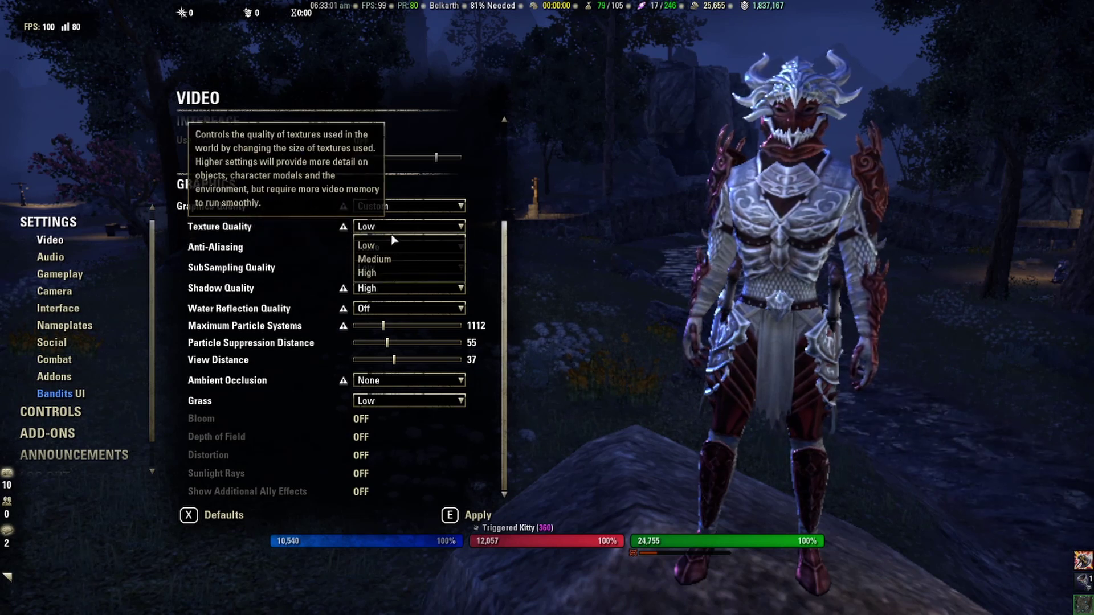
left_click(391, 260)
left_click(406, 229)
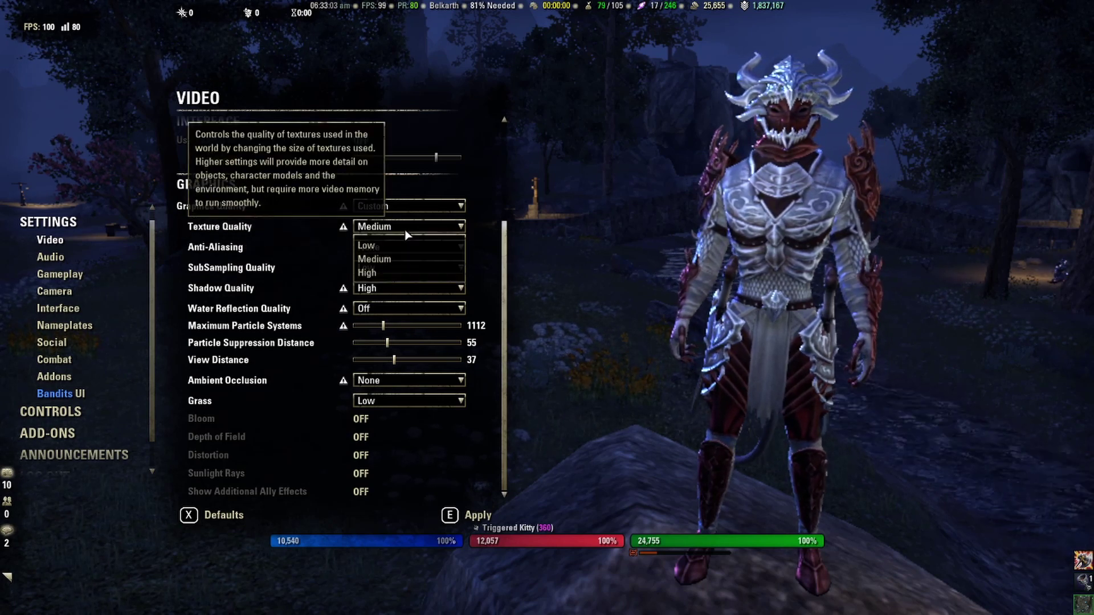
left_click(381, 273)
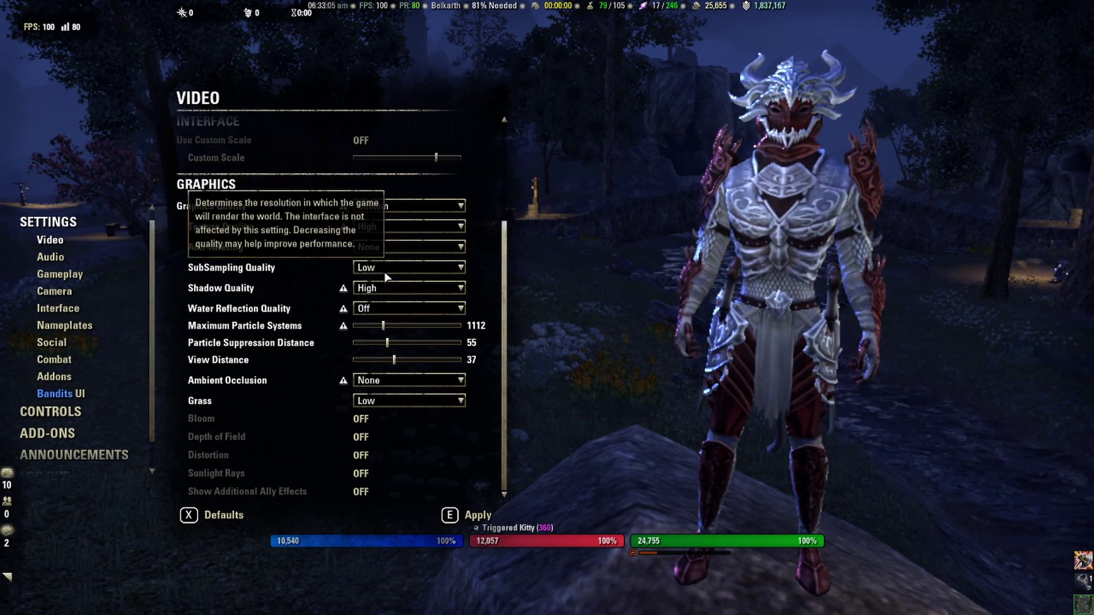
left_click(456, 520)
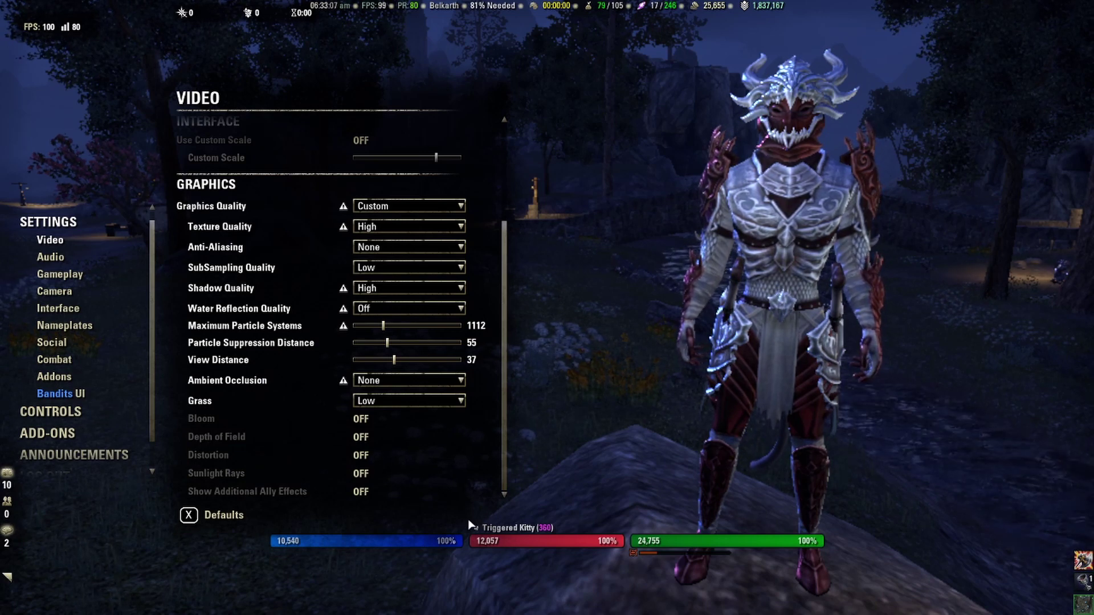
left_click(404, 273)
left_click(399, 313)
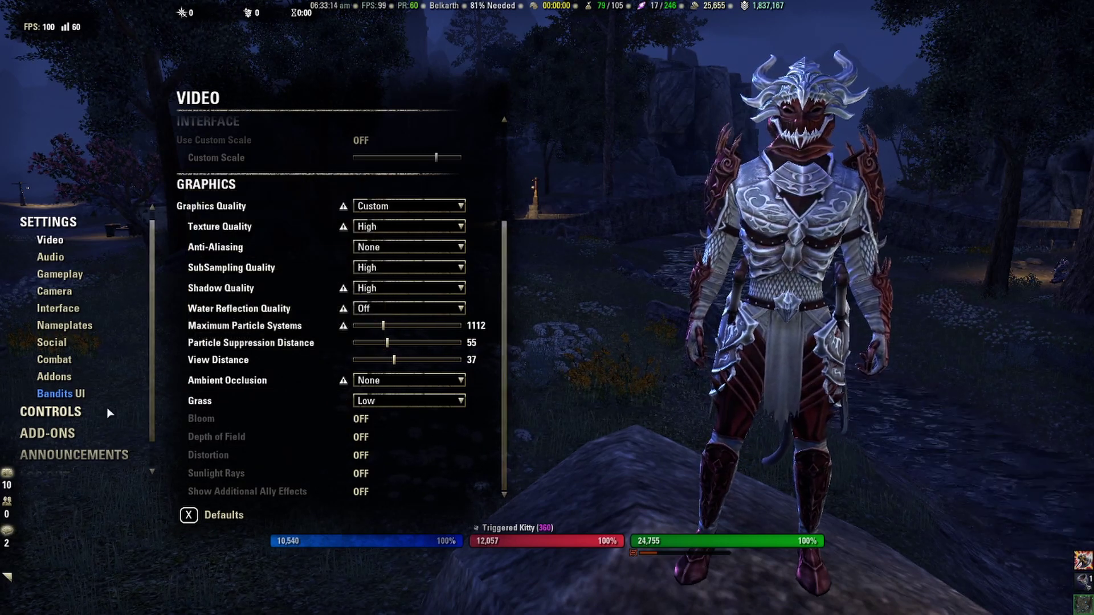
Step: Set Shadow Quality to Off and keep Water Reflection Quality at Off
left_click(406, 288)
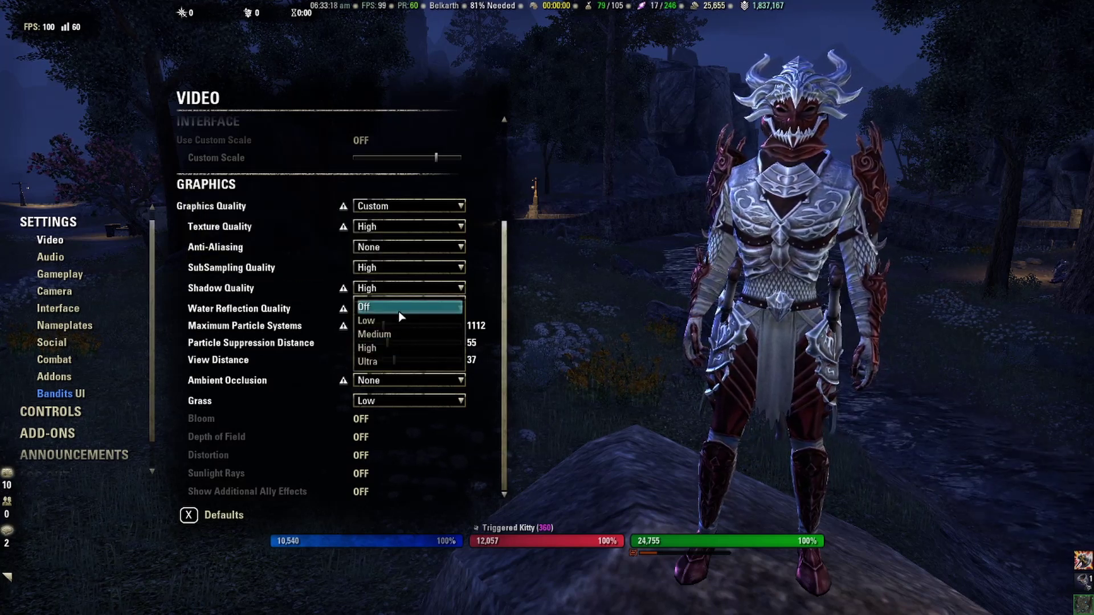
left_click(401, 309)
left_click(403, 310)
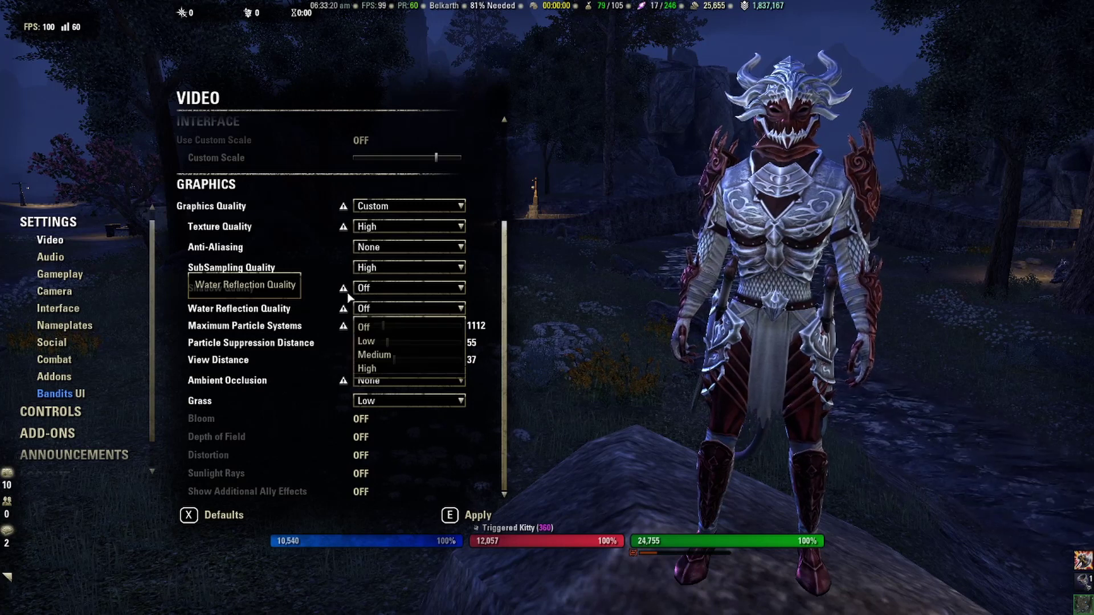
left_click(403, 327)
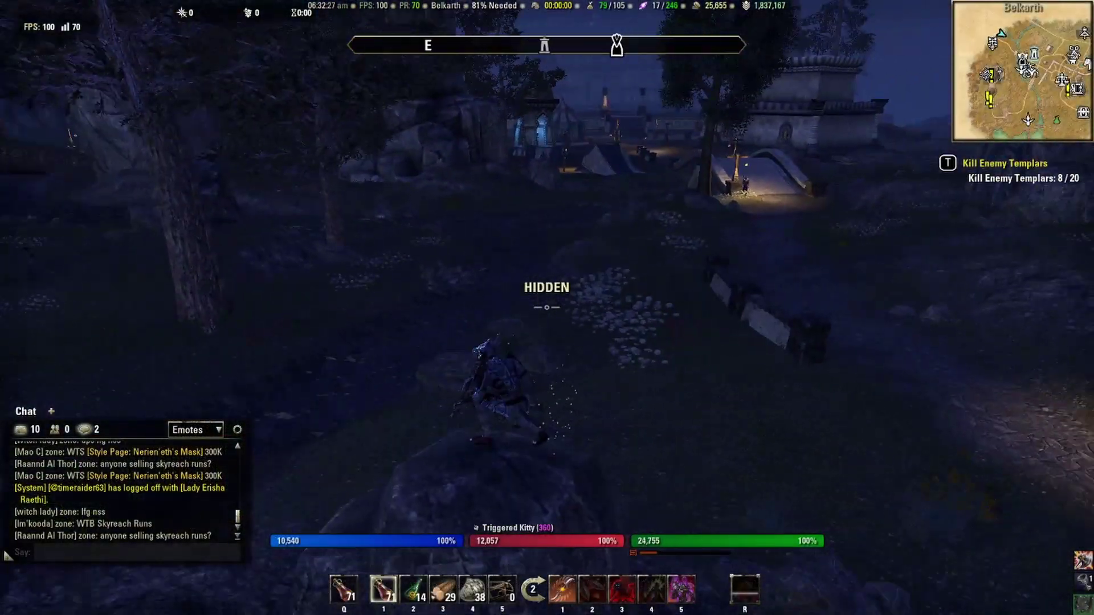
key("i")
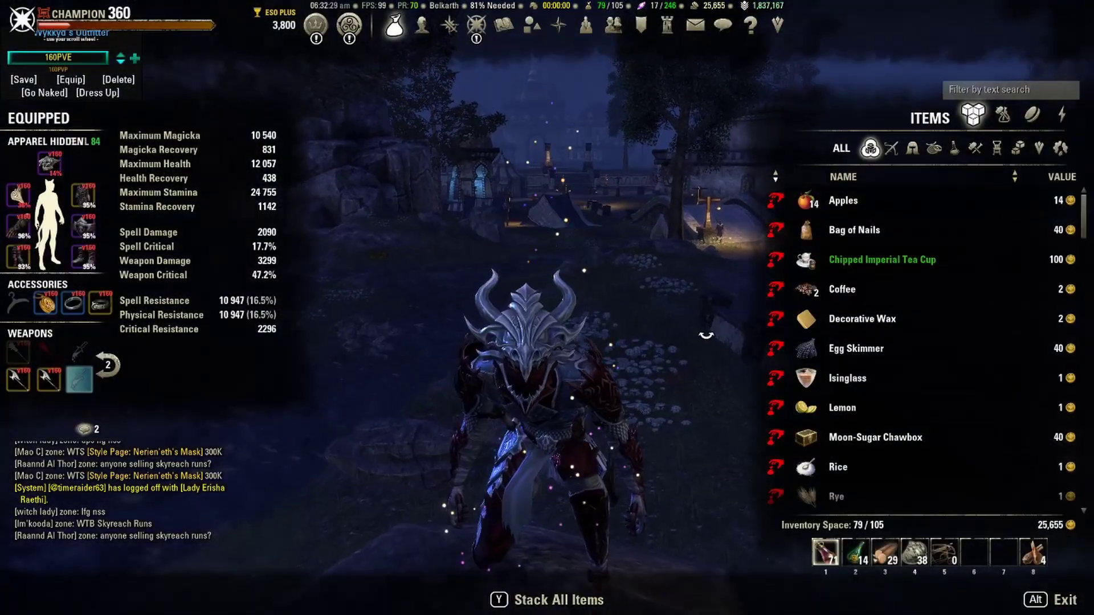
key("i")
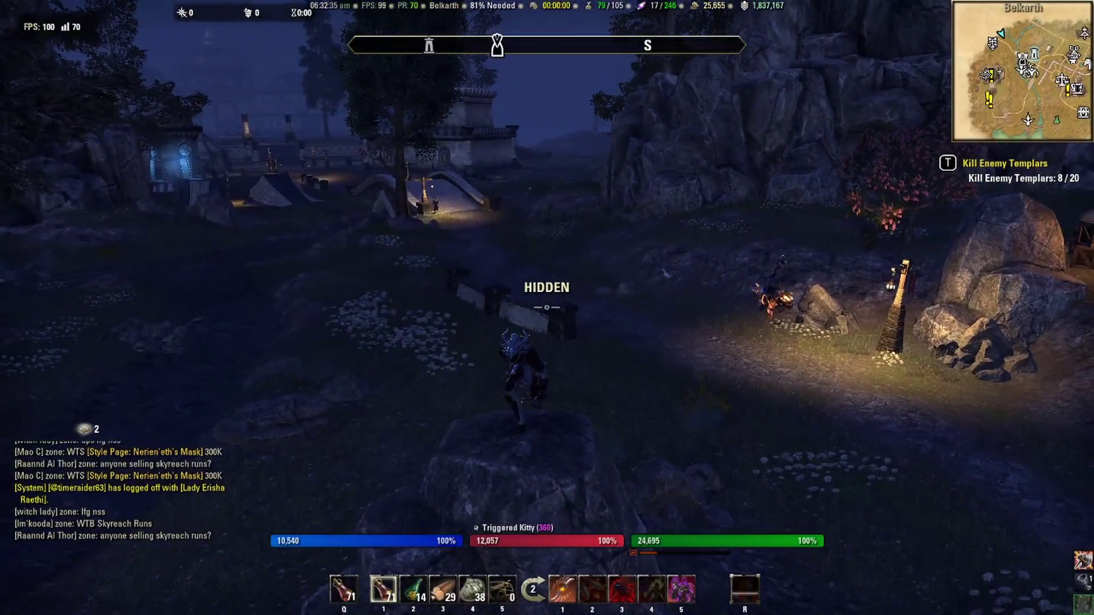
key("ctrl")
key("w")
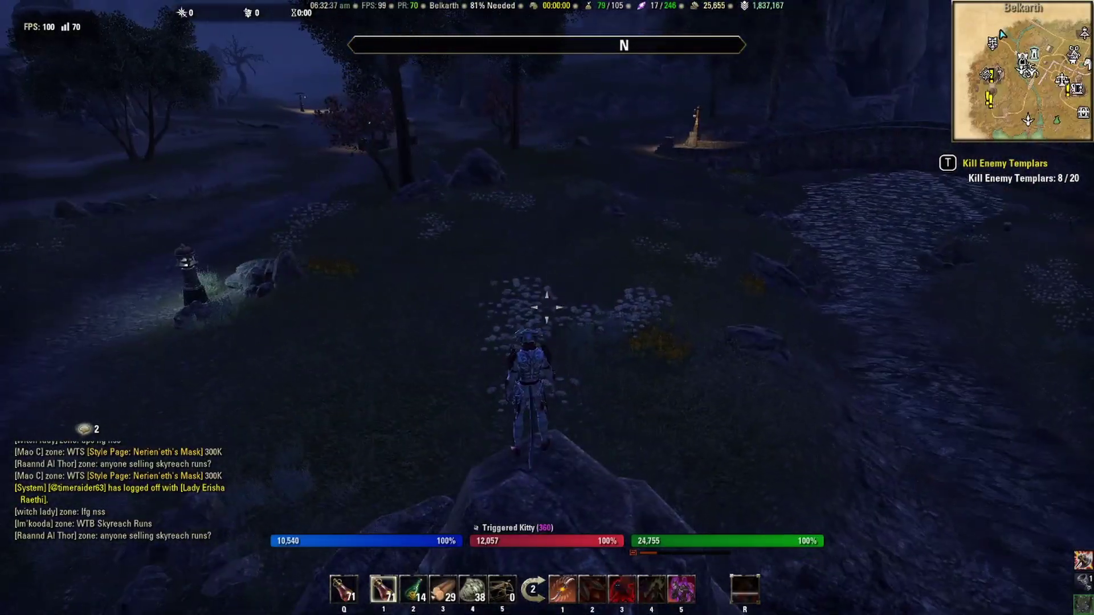
key("w")
key("w")
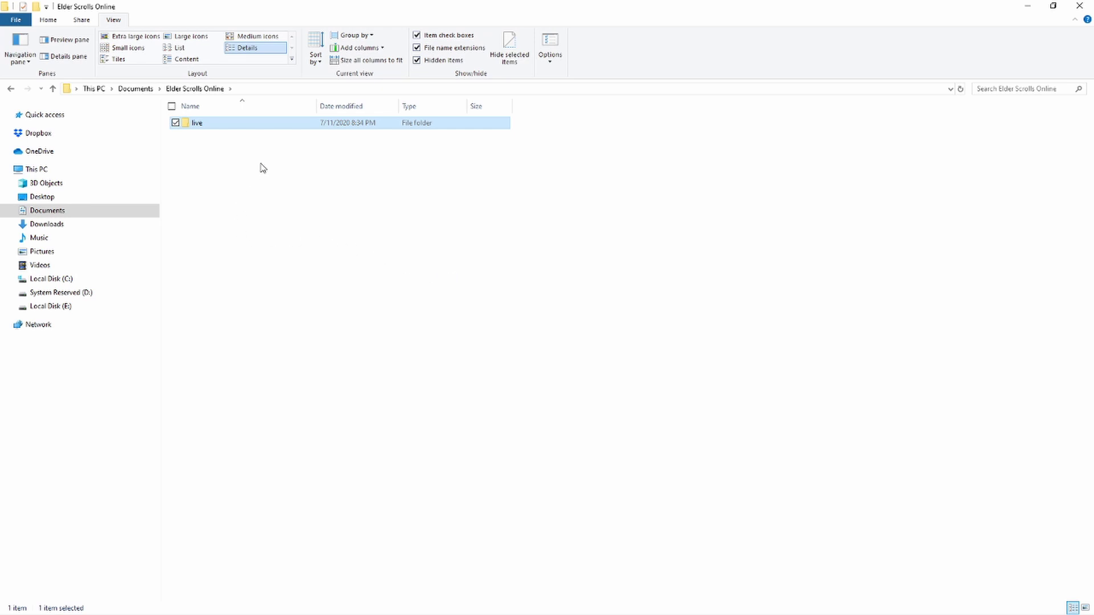
Step: Open UserSettings.txt from the live folder inside Documents > Elder Scrolls Online
double_click(245, 130)
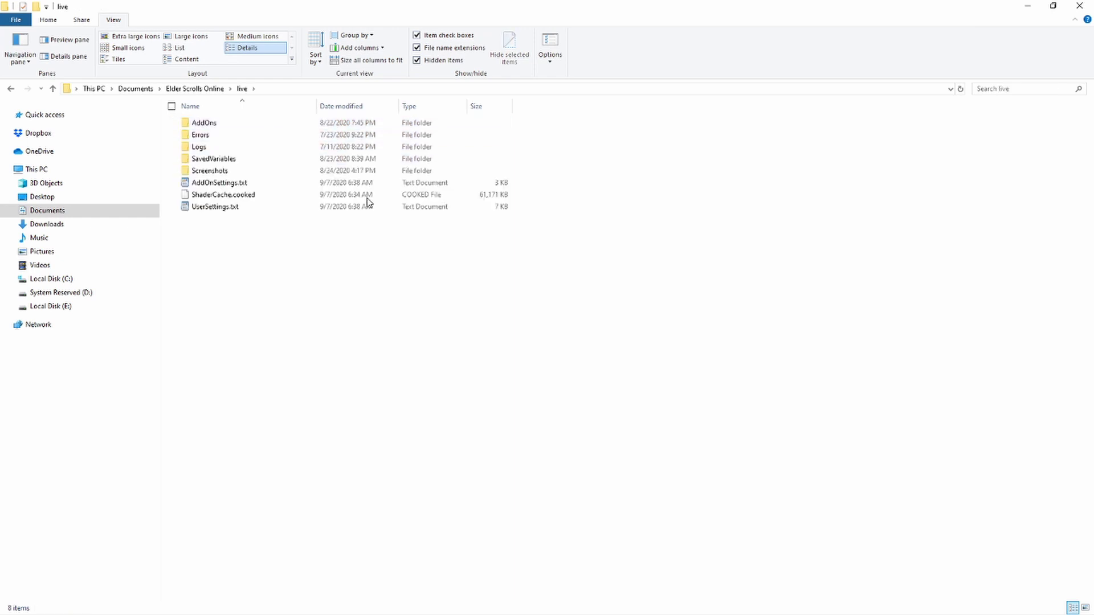
left_click(237, 209)
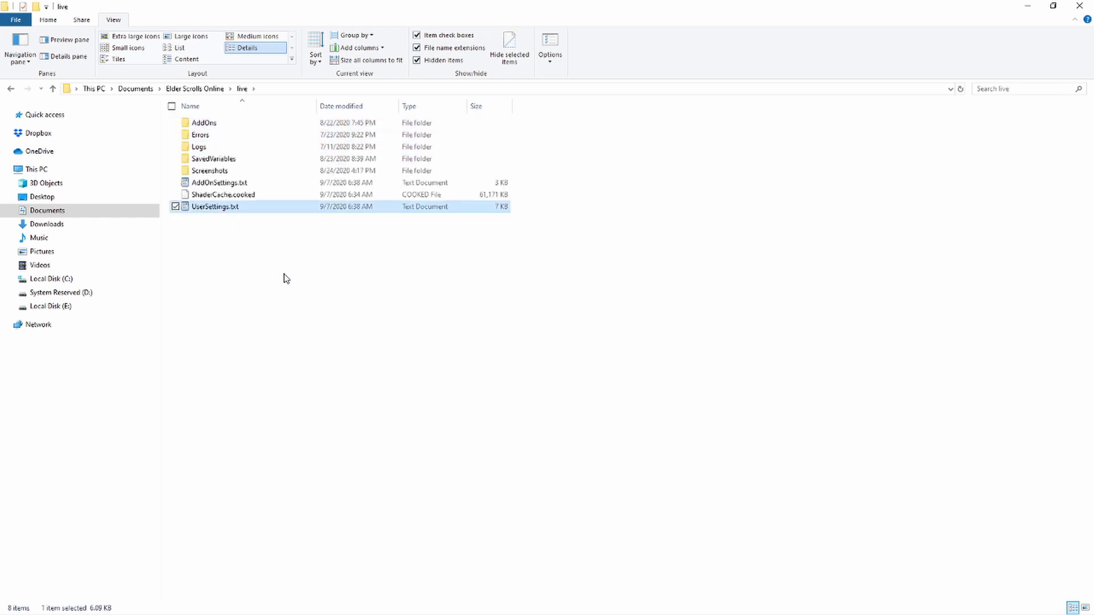
double_click(228, 207)
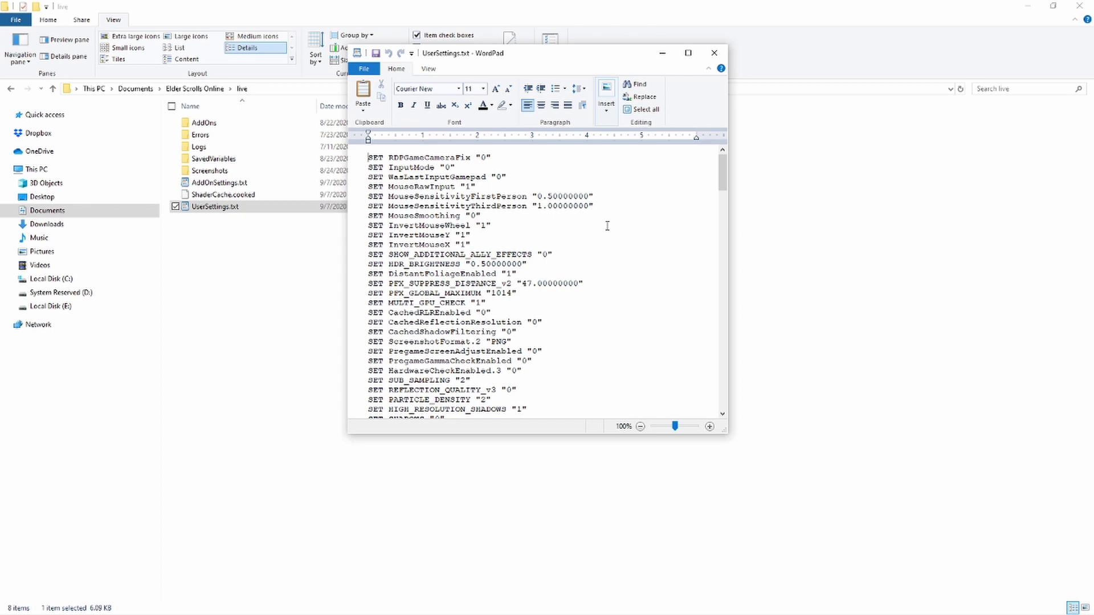
Step: Search UserSettings.txt for "SET MinFrameTime.2" and close the search dialog
key("ctrl+f")
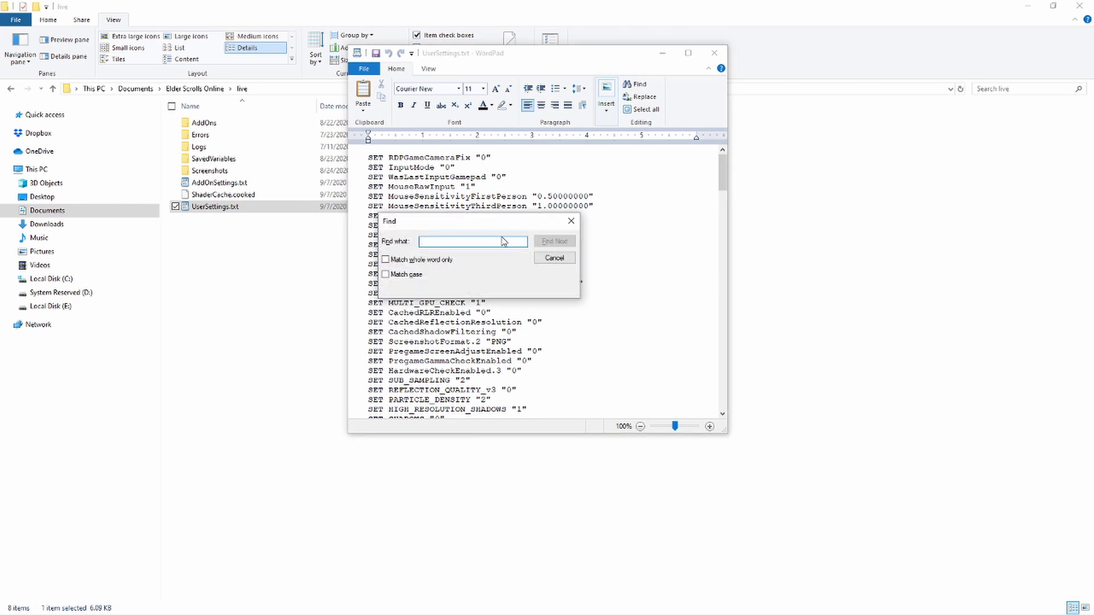
type("S")
key("BackSpace")
type("SET M")
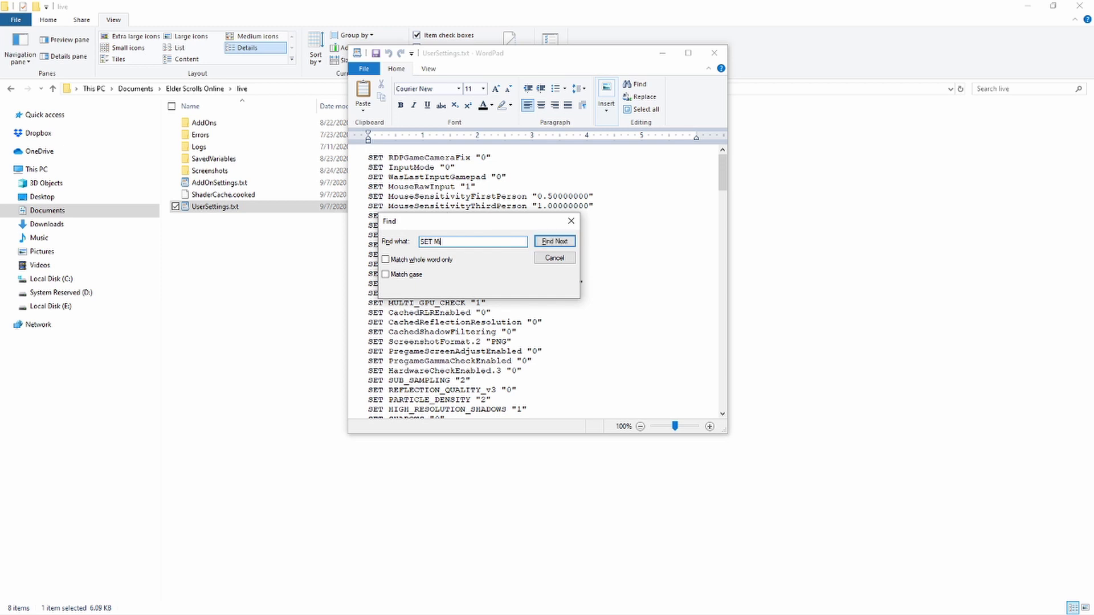
type("inFrameTime.2")
key("Return")
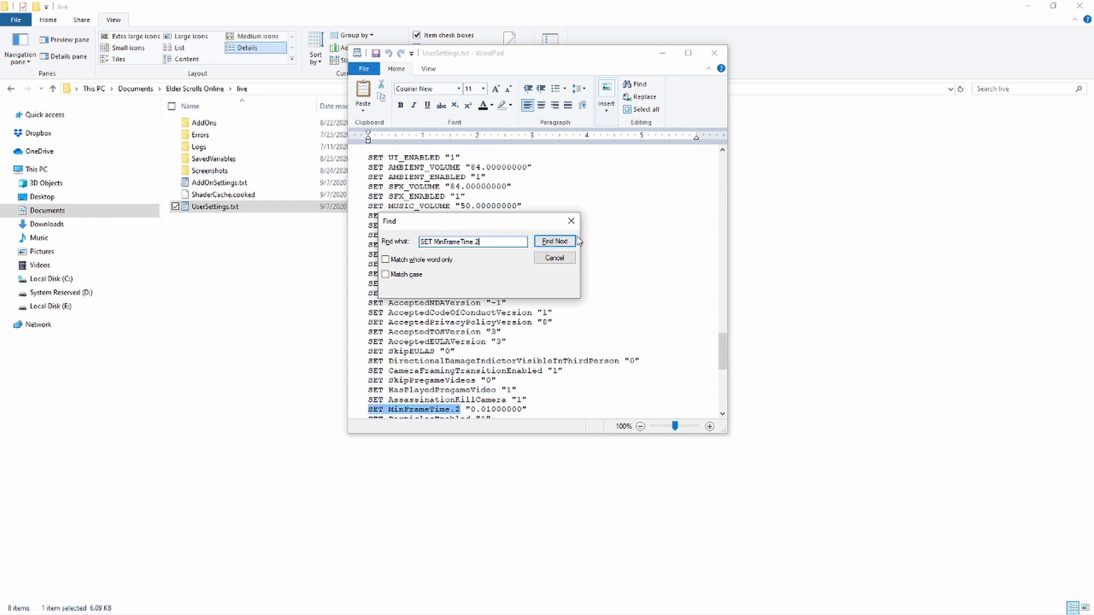
left_click(571, 221)
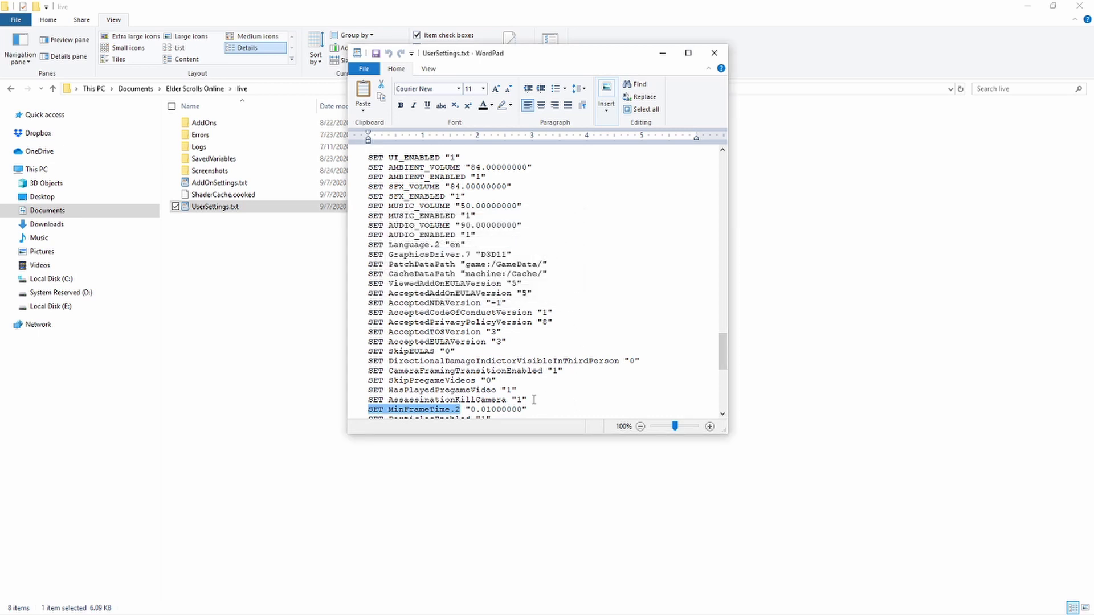
Step: Set the MinFrameTime.2 value to 0.00694444 and save UserSettings.txt
left_click_drag(469, 409, 522, 409)
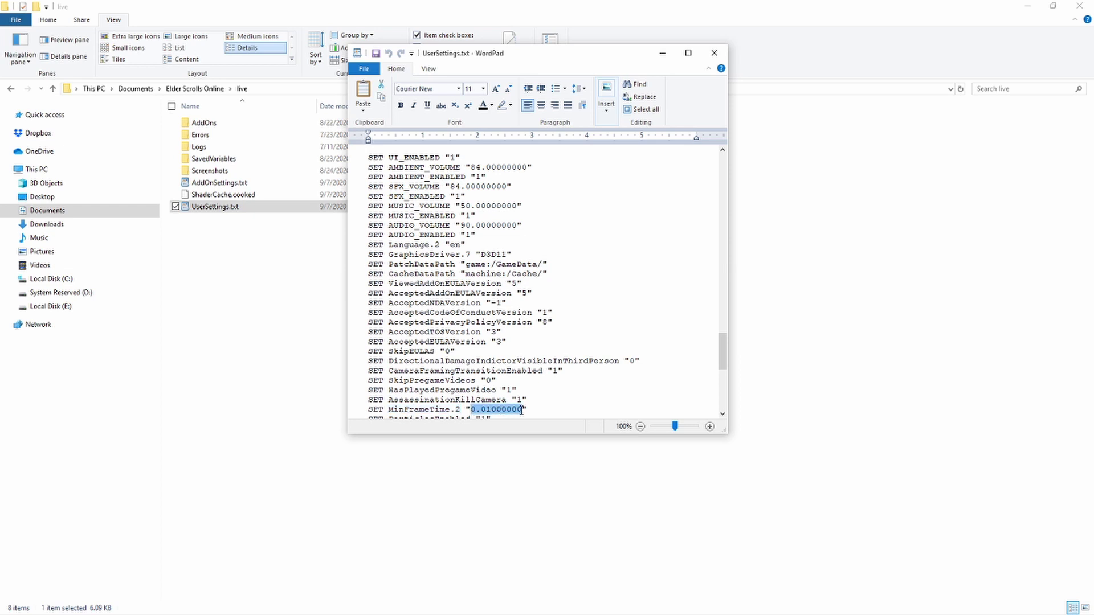
left_click(569, 404)
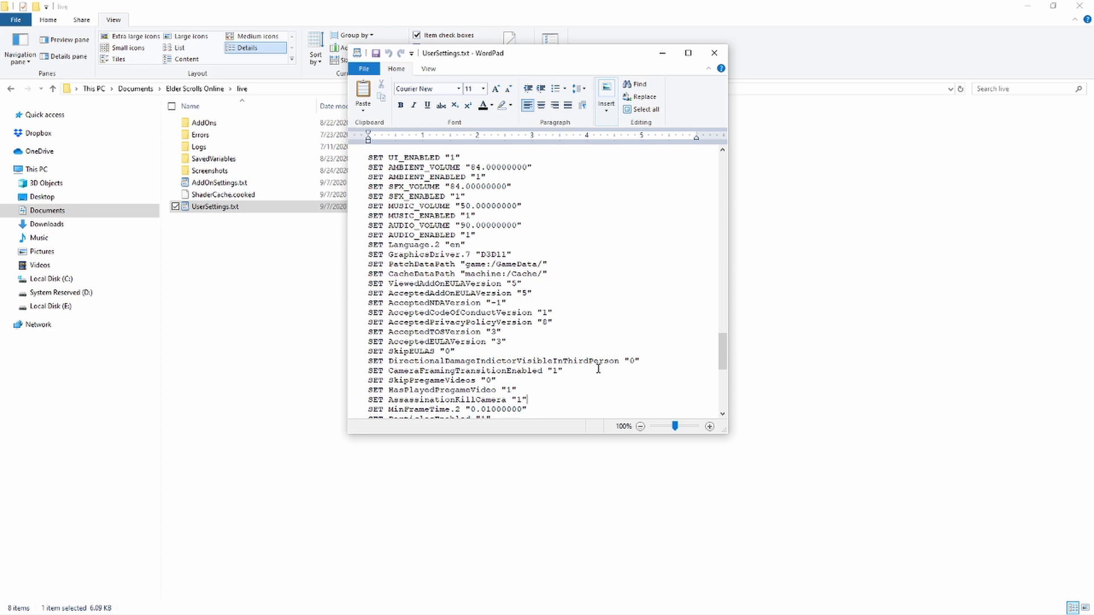
scroll(605, 328, "down", 1)
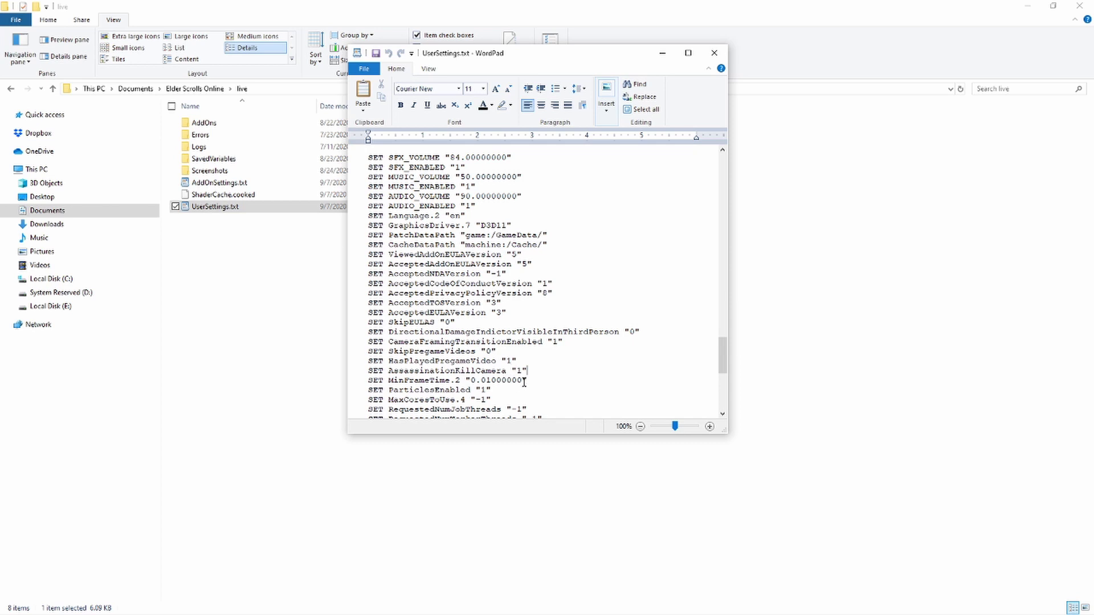
double_click(498, 380)
key("BackSpace")
key("BackSpace")
type(".00694444")
scroll(376, 54, "down", 8)
left_click(376, 55)
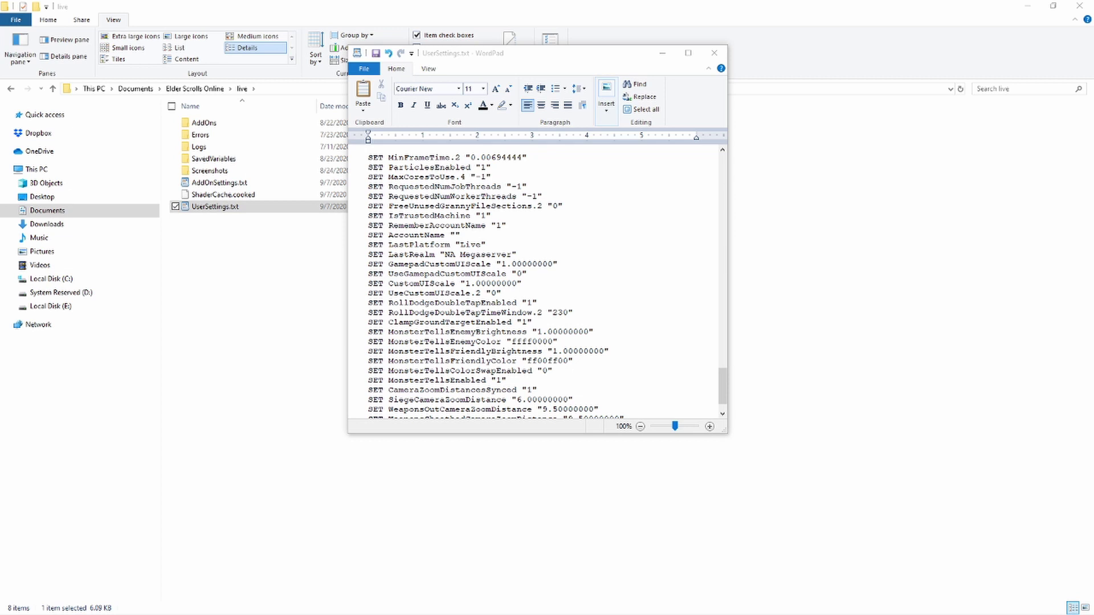
left_click(394, 57)
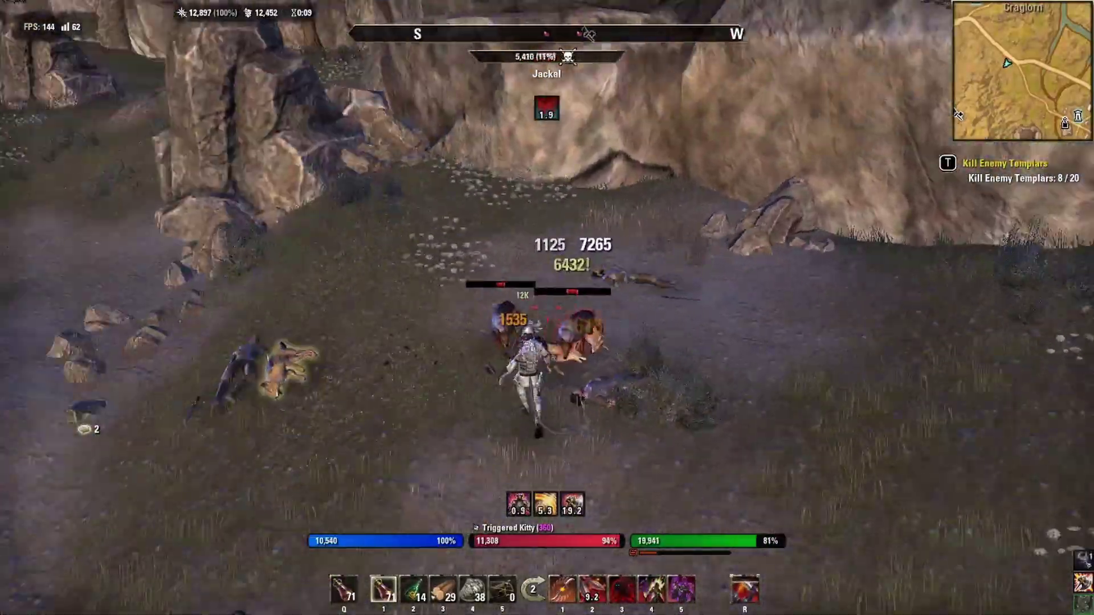
key("w")
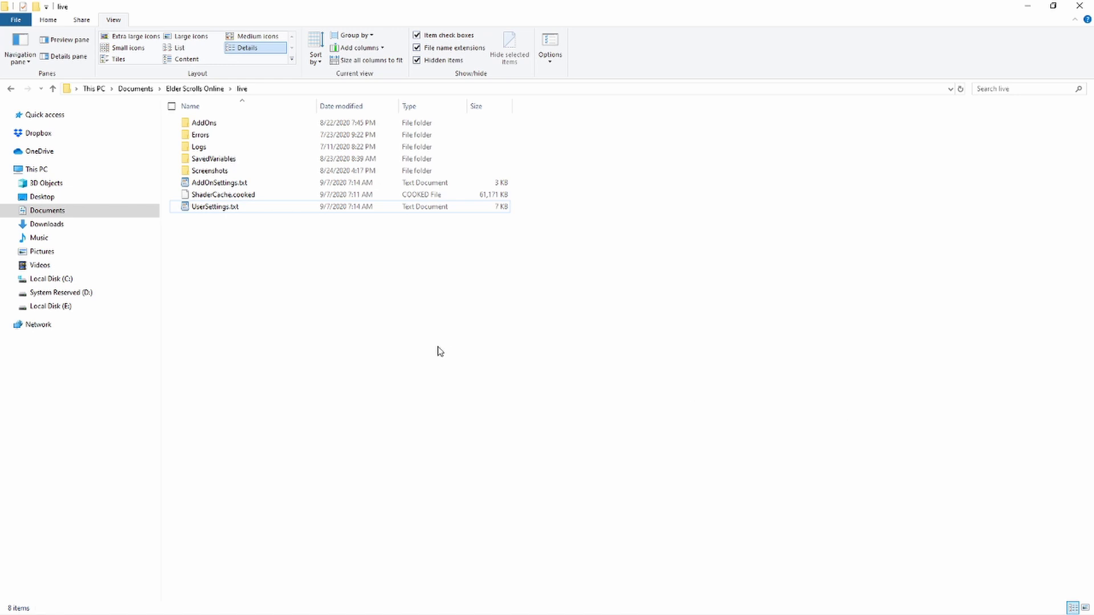
Step: Reopen UserSettings.txt from the live folder and find the "SET MinFrameTime.2" line
double_click(254, 212)
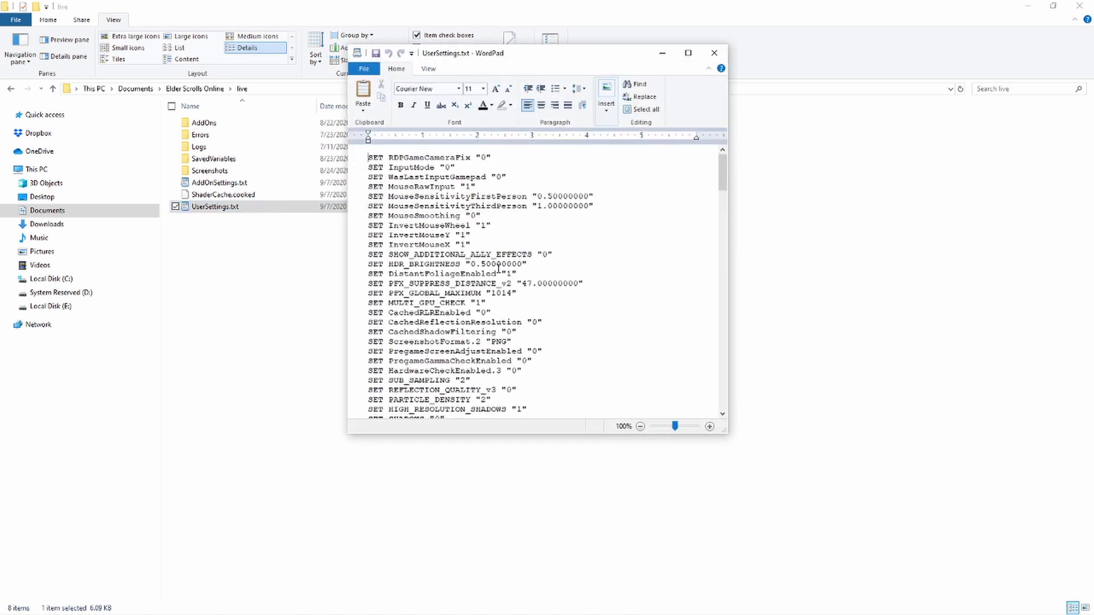
key("ctrl+f")
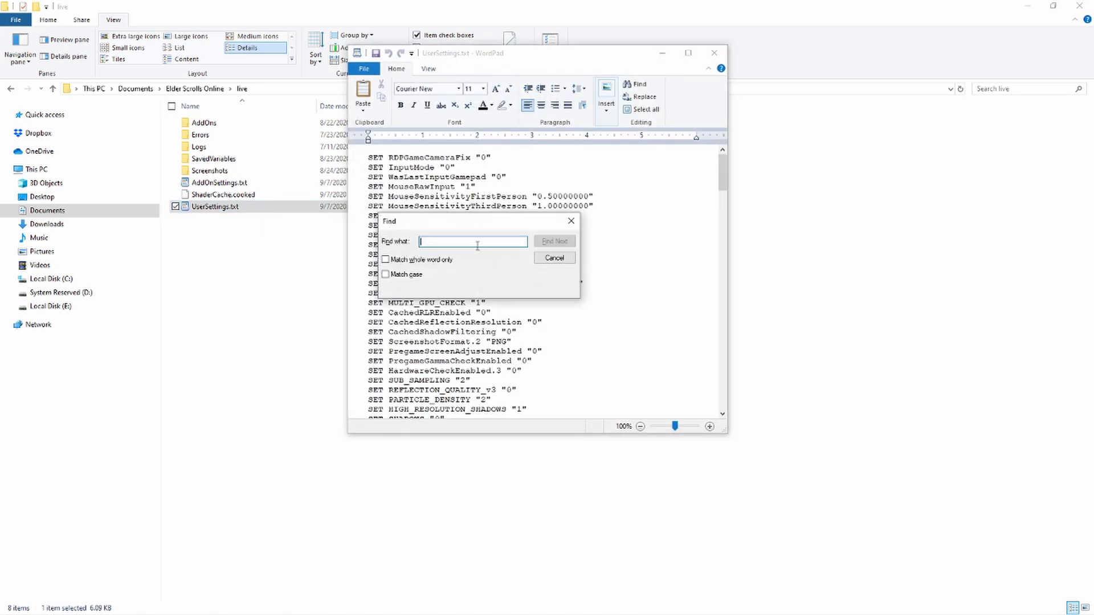
type("SET MinFrameTime 2")
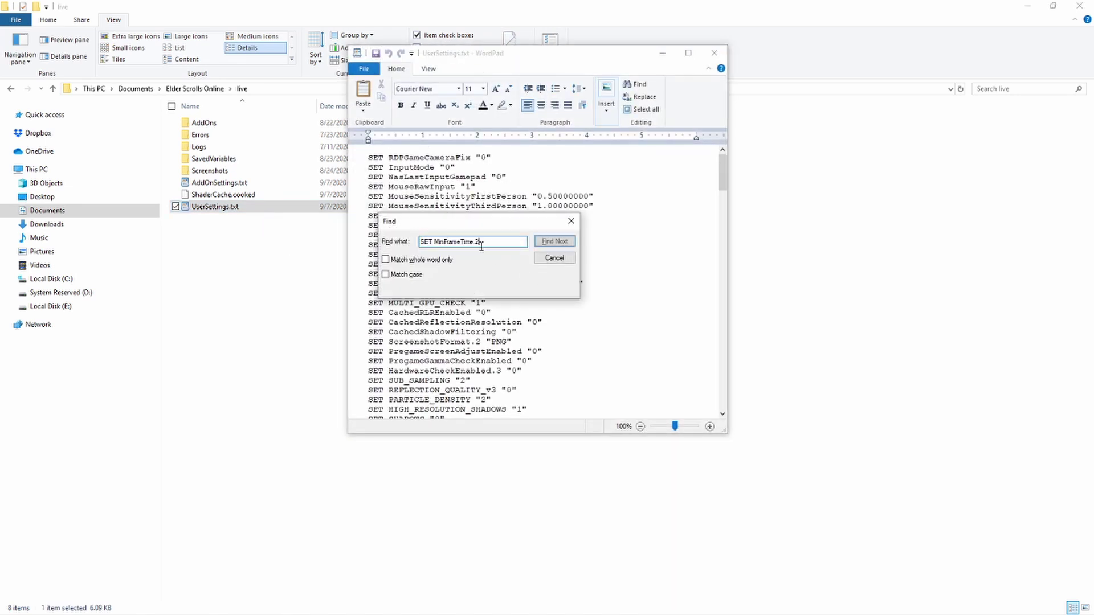
left_click(569, 244)
left_click(571, 221)
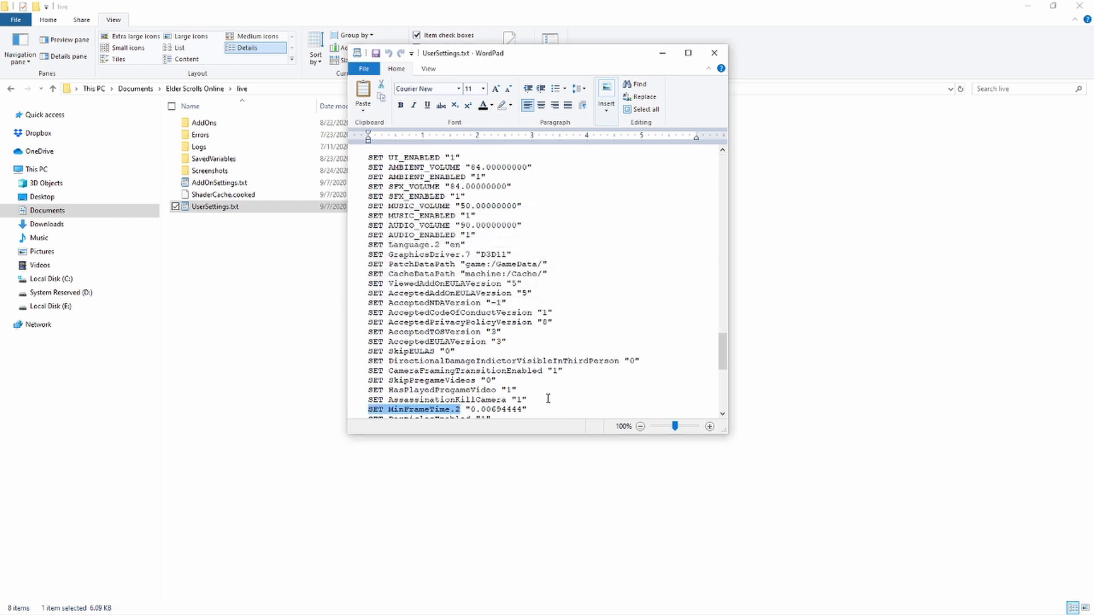
Step: Replace the MinFrameTime.2 value with 0.00333333 and save UserSettings.txt
double_click(523, 410)
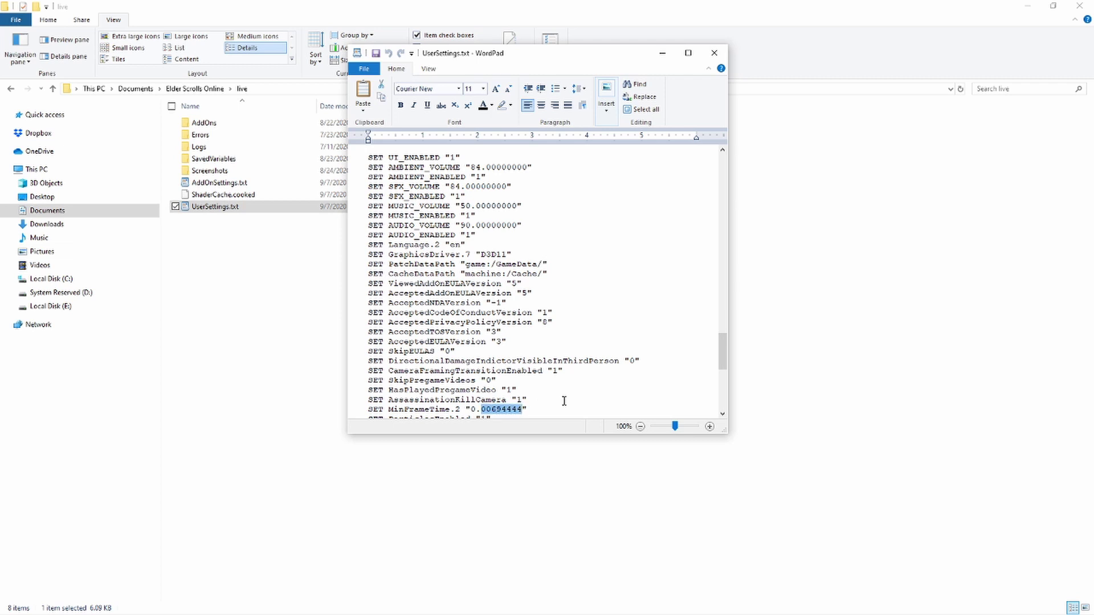
key("BackSpace")
key("BackSpace")
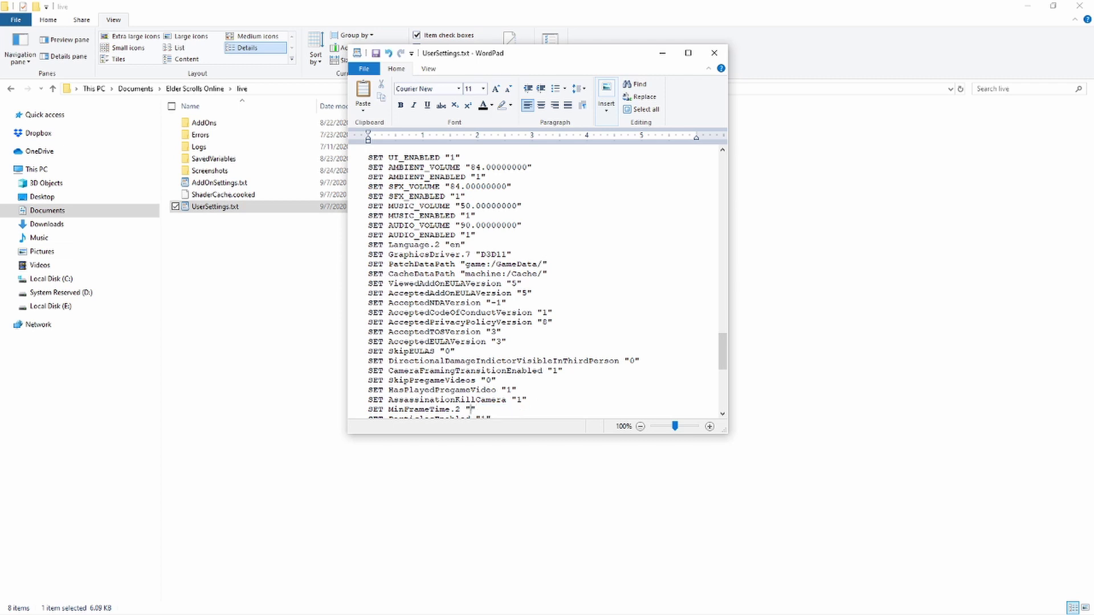
type("0.00333333")
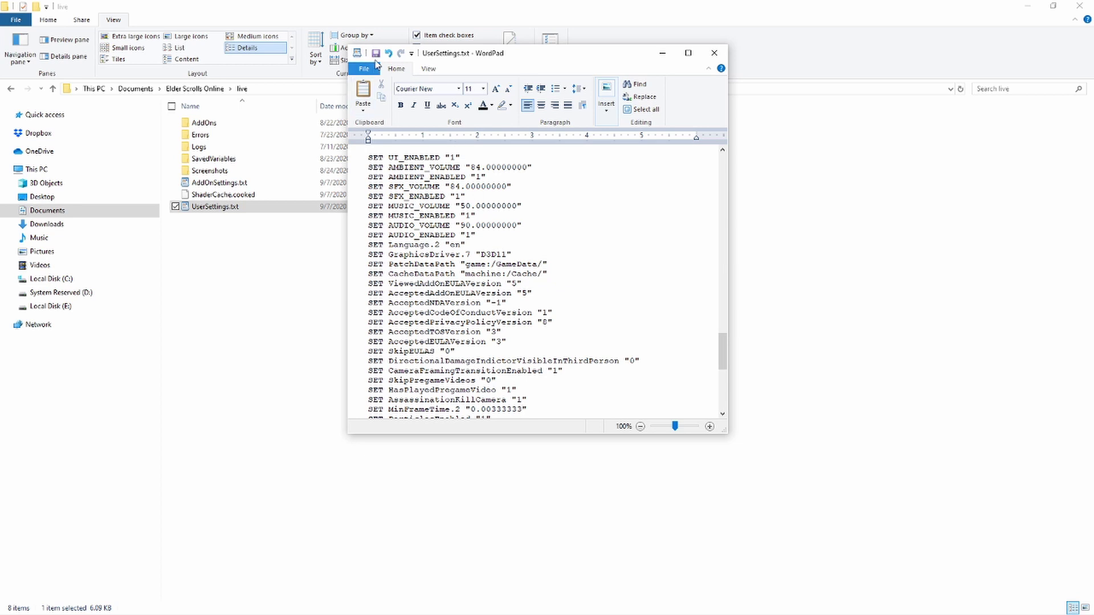
left_click(376, 54)
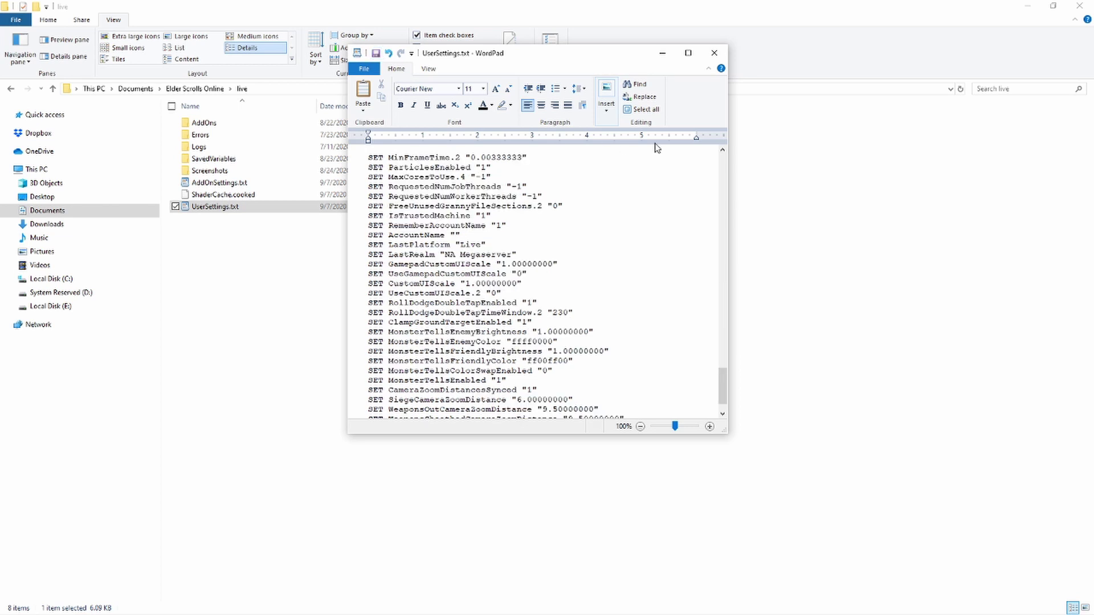